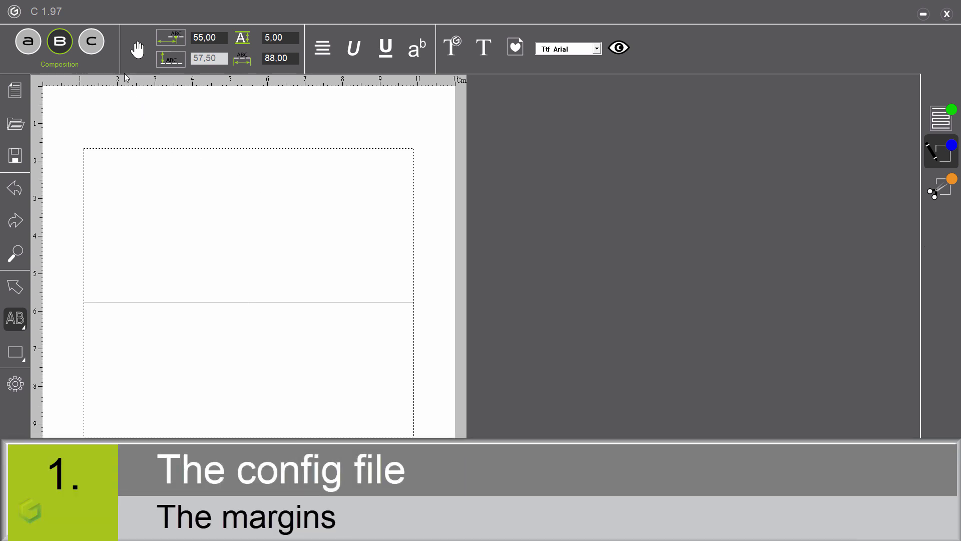
- Browse from the ABC install folder into ConfigABC and open Config.ini in Notepad
{"action": "left_click", "coordinate": [147, 48]}
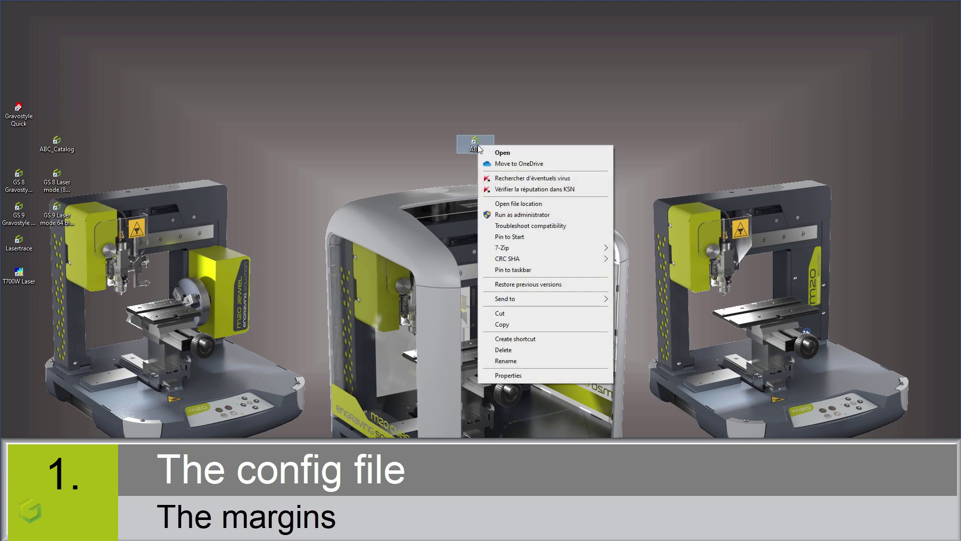
{"action": "left_click", "coordinate": [508, 205]}
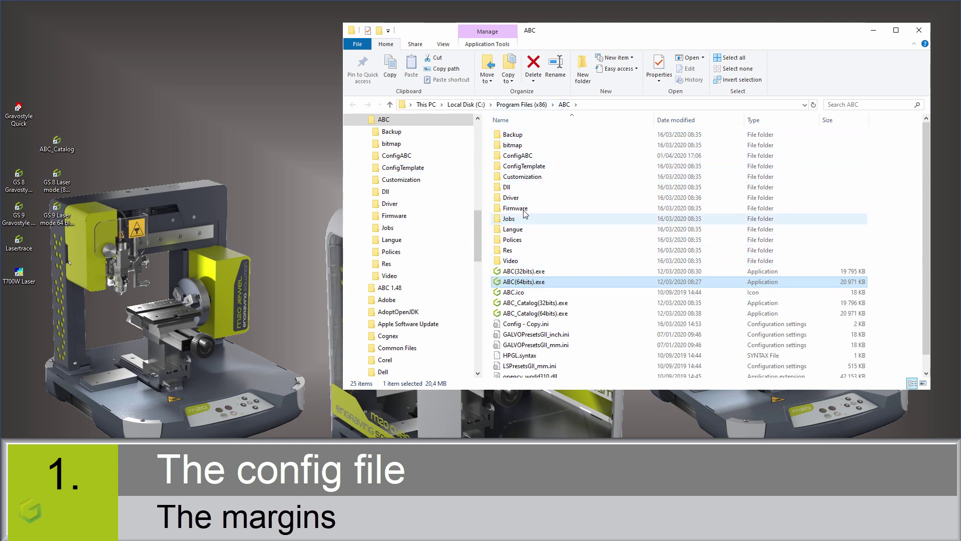
{"action": "double_click", "coordinate": [521, 157]}
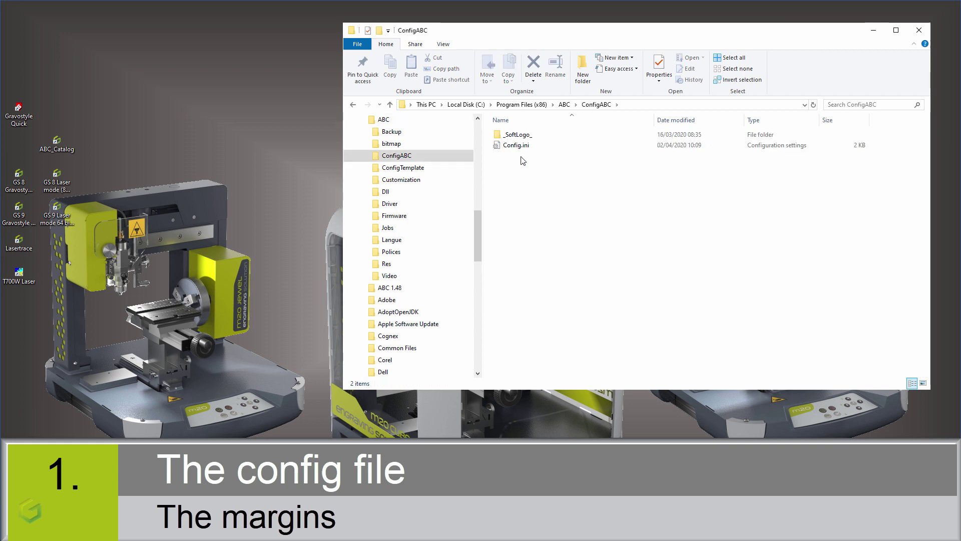
{"action": "left_click", "coordinate": [515, 148]}
{"action": "double_click", "coordinate": [515, 147]}
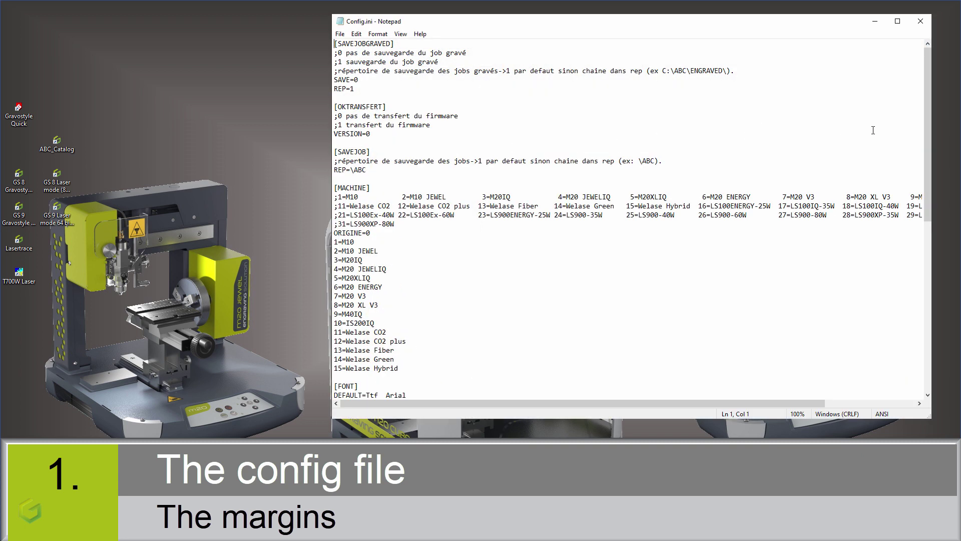
- Change the [MARGIN] TopBottom value from 15 to 30 and save Config.ini
{"action": "left_click_drag", "start_coordinate": [928, 155], "coordinate": [928, 325]}
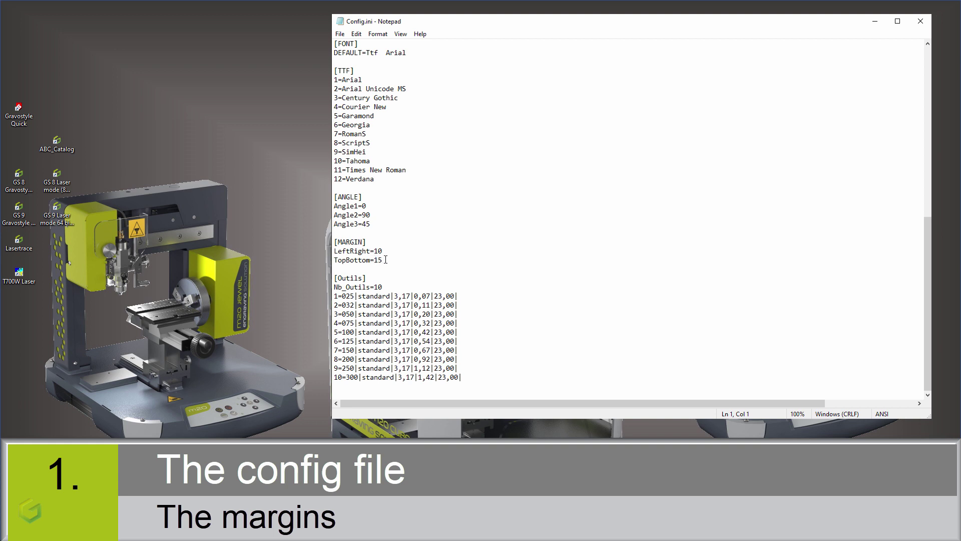
{"action": "left_click_drag", "start_coordinate": [386, 259], "coordinate": [375, 260]}
{"action": "type", "text": "30"}
{"action": "left_click", "coordinate": [340, 33]}
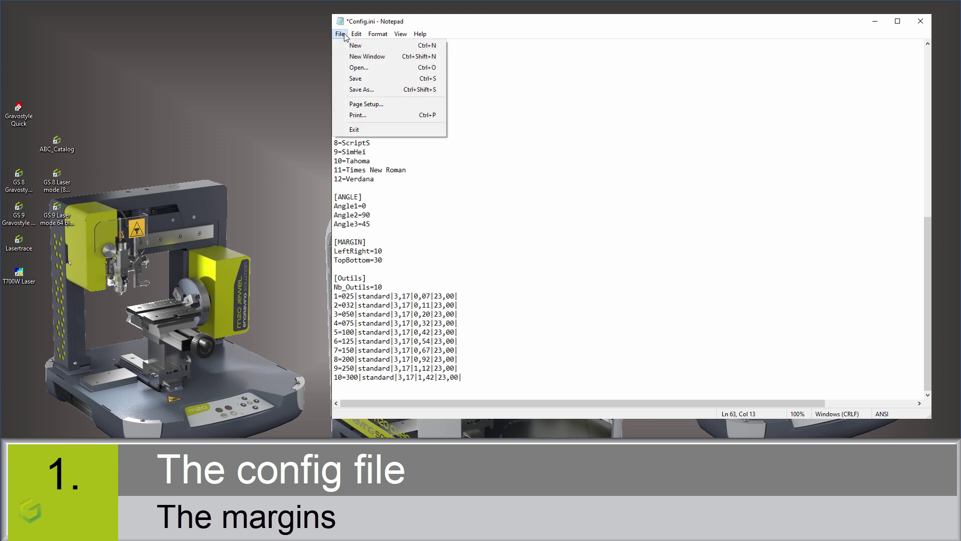
{"action": "left_click", "coordinate": [356, 80]}
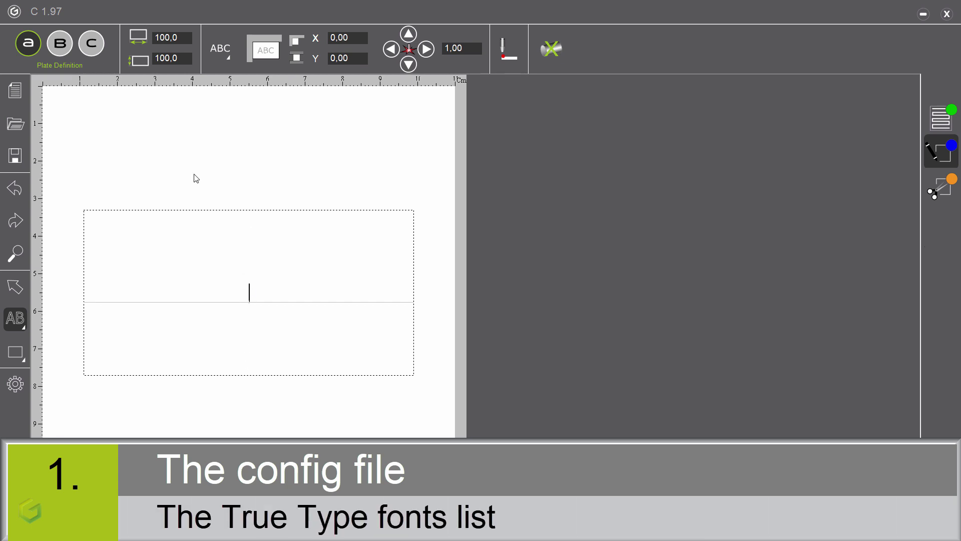
- Switch to B Composition mode and browse the TrueType font dropdown list
{"action": "left_click", "coordinate": [61, 48]}
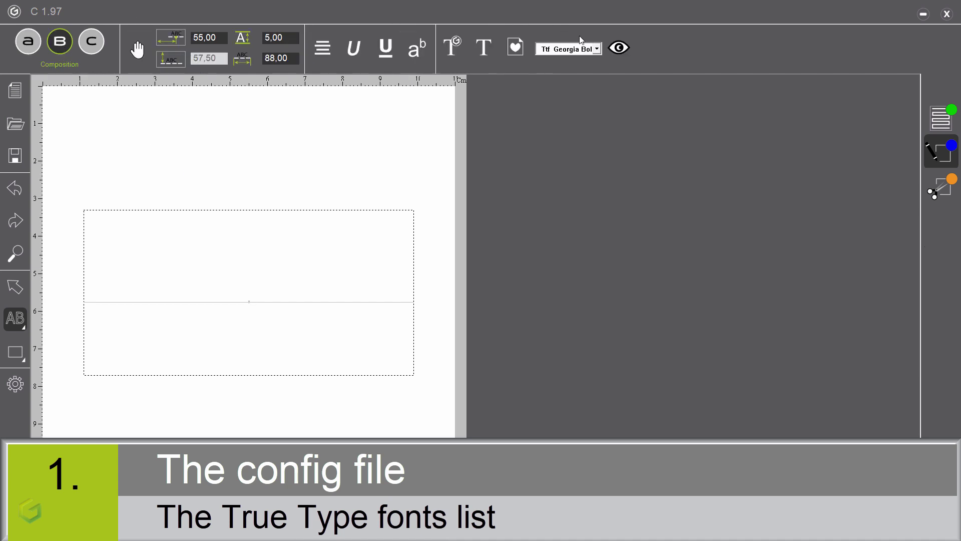
{"action": "left_click", "coordinate": [597, 49]}
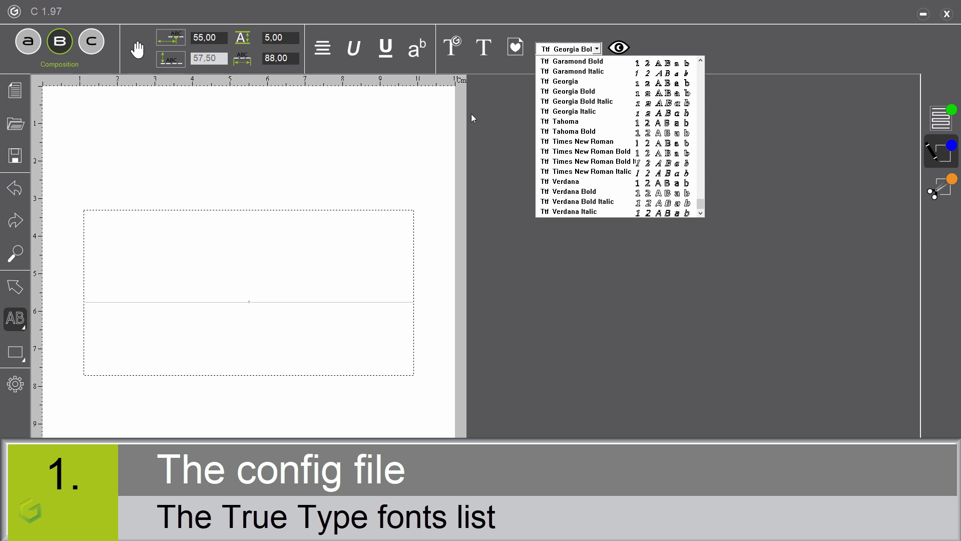
{"action": "left_click", "coordinate": [399, 143]}
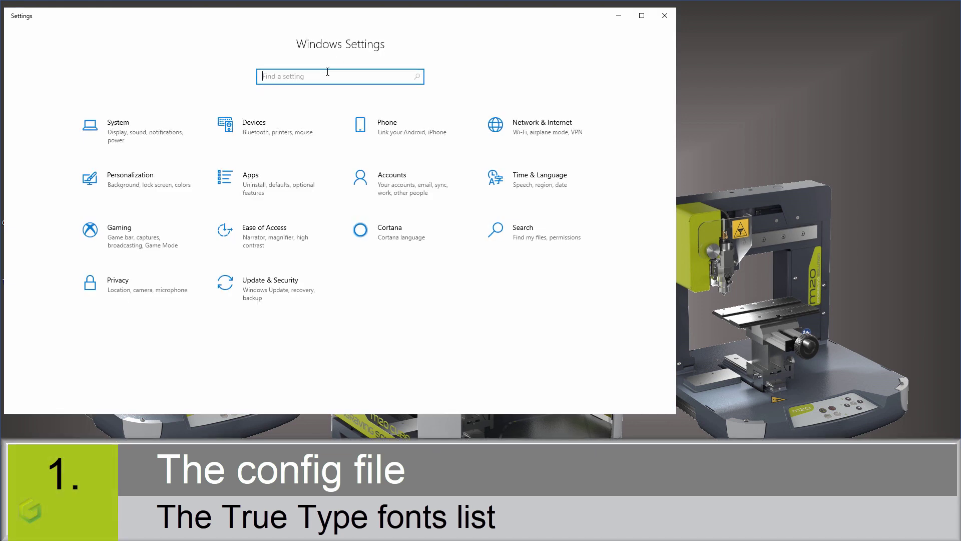
- Search Windows Settings for 'fonts' and open the Fonts settings page
{"action": "type", "text": "fonts"}
{"action": "key", "text": "Return"}
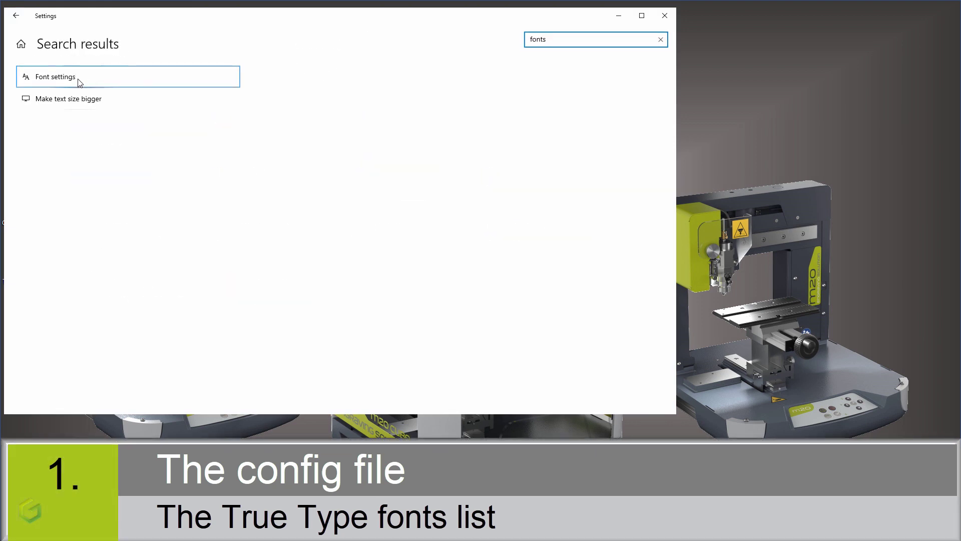
{"action": "left_click", "coordinate": [78, 80]}
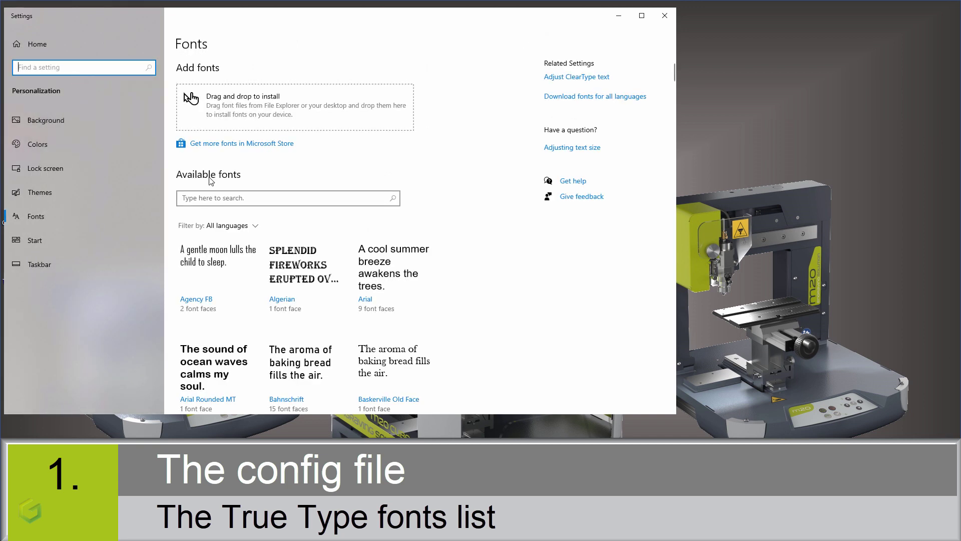
- Search installed fonts for 'futur', then bring Config.ini in Notepad back to the front
{"action": "left_click", "coordinate": [251, 193]}
{"action": "type", "text": "fut"}
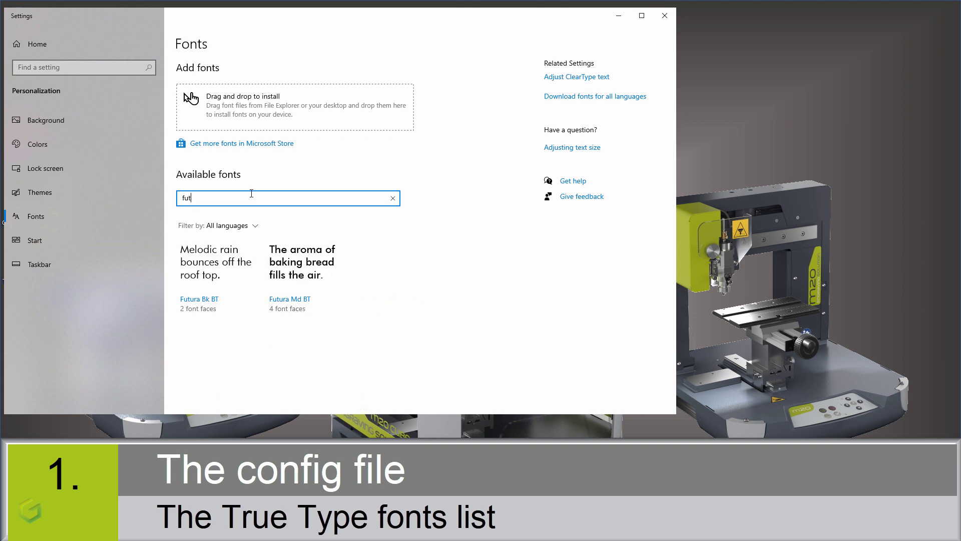
{"action": "type", "text": "ura"}
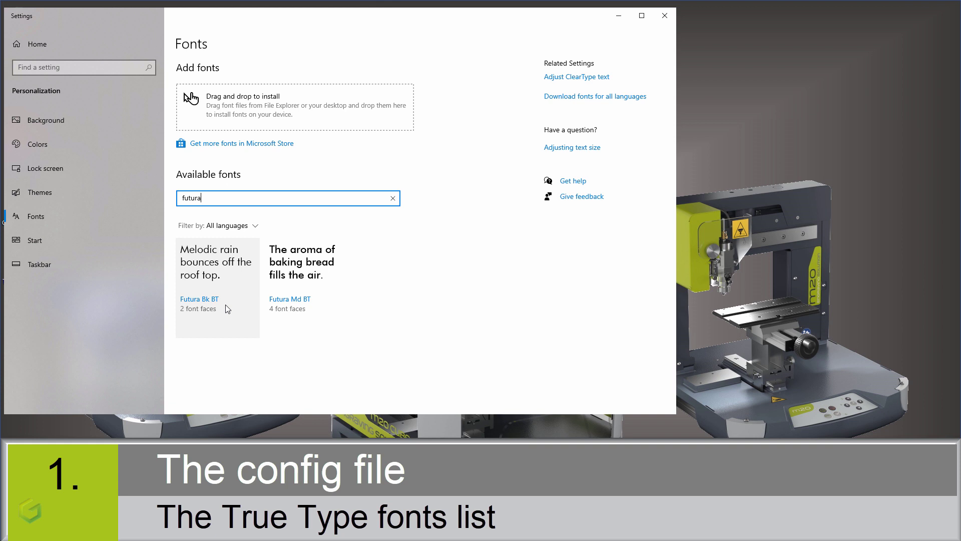
{"action": "mouse_move", "coordinate": [316, 499]}
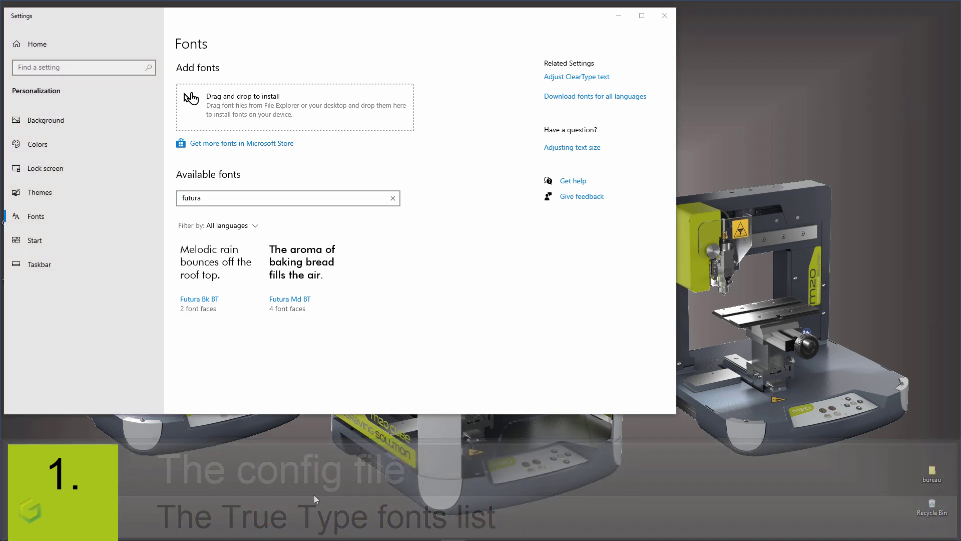
{"action": "left_click", "coordinate": [331, 534]}
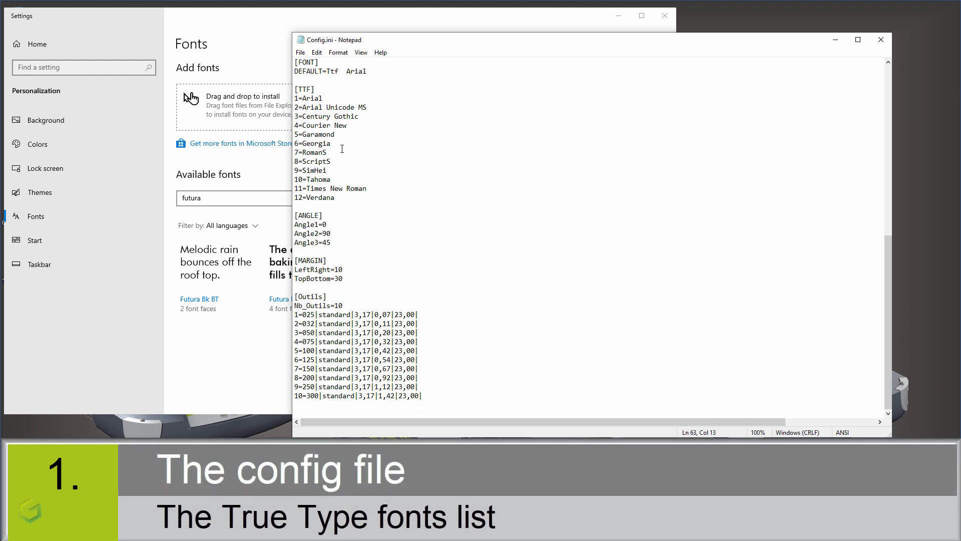
- Add '13=Futura Bk BT' after 12=Verdana and reset TopBottom from 30 to 15
{"action": "key", "text": "Return"}
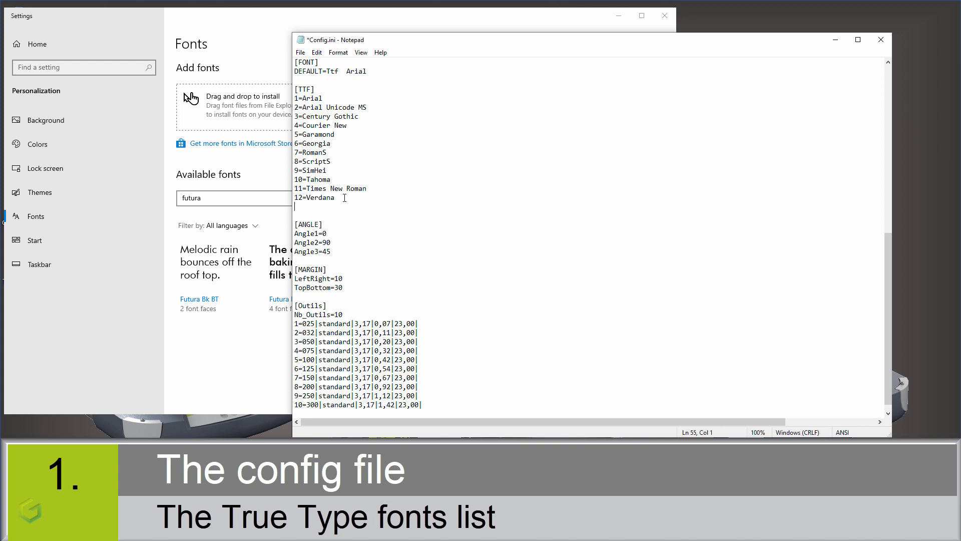
{"action": "type", "text": "13=F"}
{"action": "type", "text": "utur"}
{"action": "type", "text": "a Bk BT"}
{"action": "left_click", "coordinate": [351, 289]}
{"action": "key", "text": "BackSpace"}
{"action": "key", "text": "BackSpace"}
{"action": "type", "text": "5"}
- Save Config.ini and minimize the Notepad and Settings windows
{"action": "left_click", "coordinate": [302, 53]}
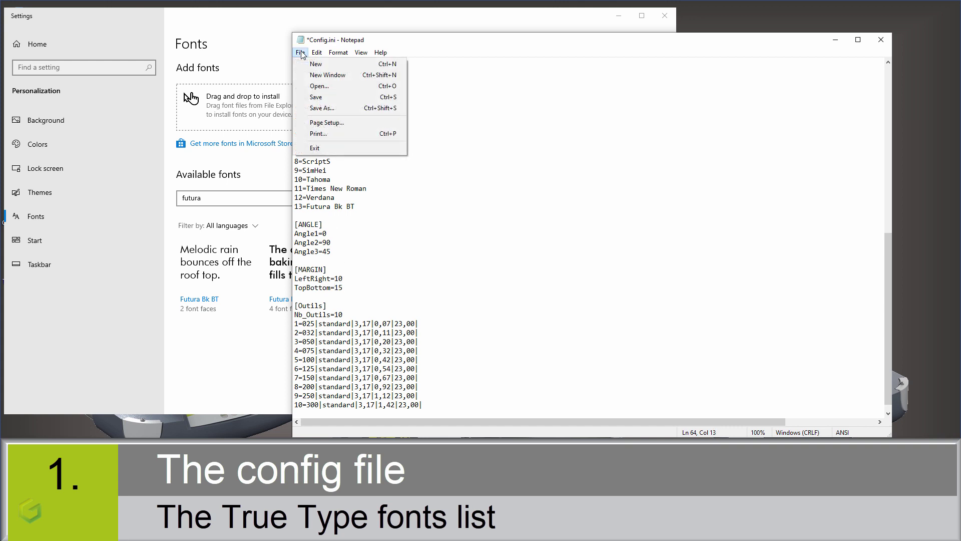
{"action": "left_click", "coordinate": [325, 95]}
{"action": "left_click", "coordinate": [835, 40]}
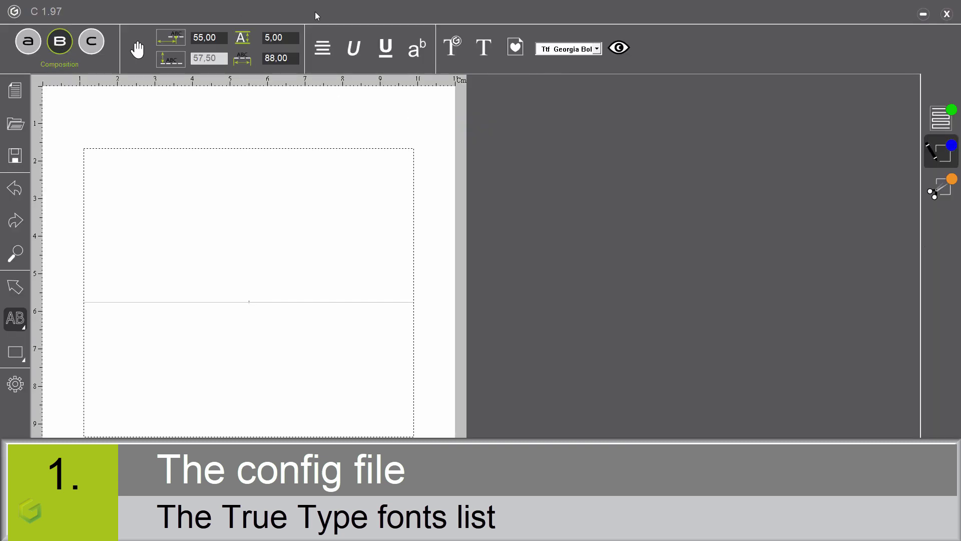
{"action": "left_click", "coordinate": [597, 49]}
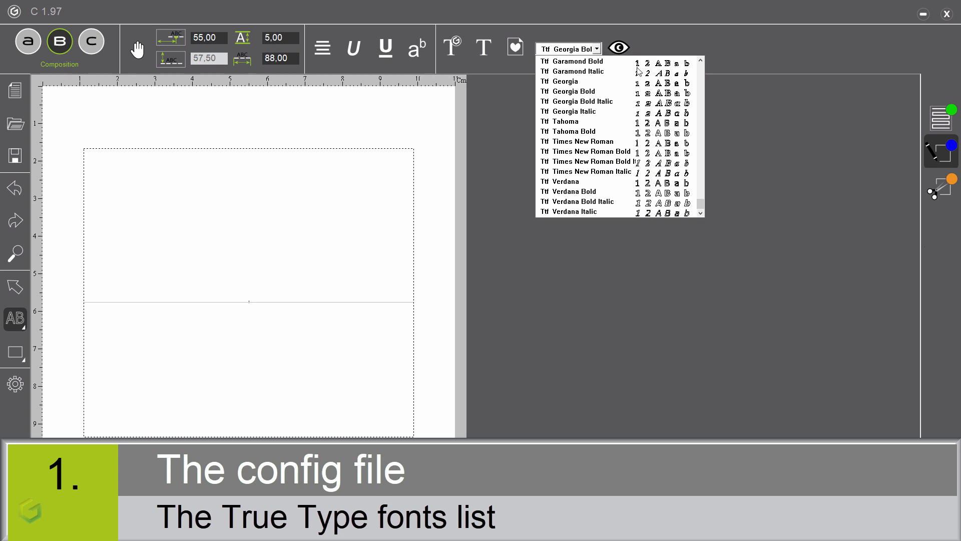
{"action": "scroll", "coordinate": [699, 87], "scroll_direction": "up", "scroll_amount": 5}
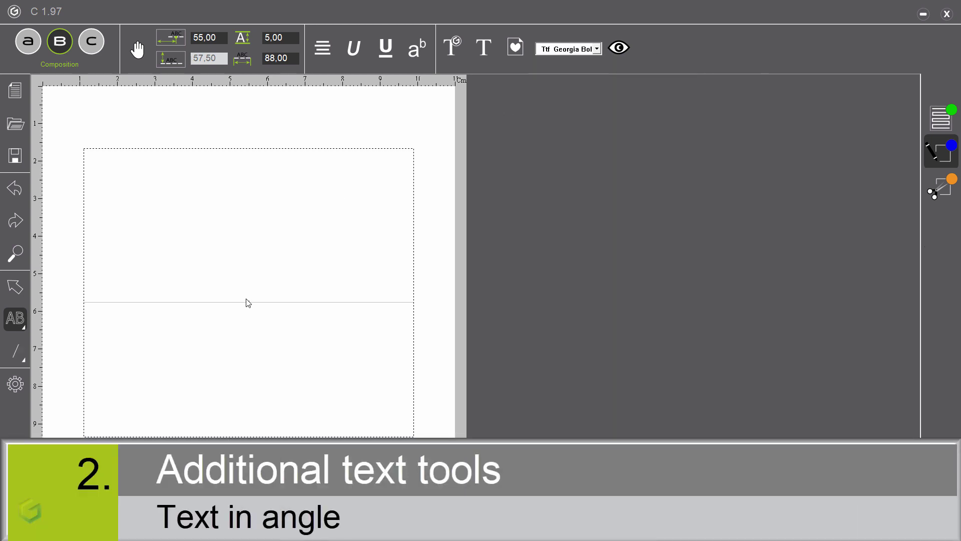
- Start a new text line on the plate at position 20, 80
{"action": "left_click", "coordinate": [25, 327]}
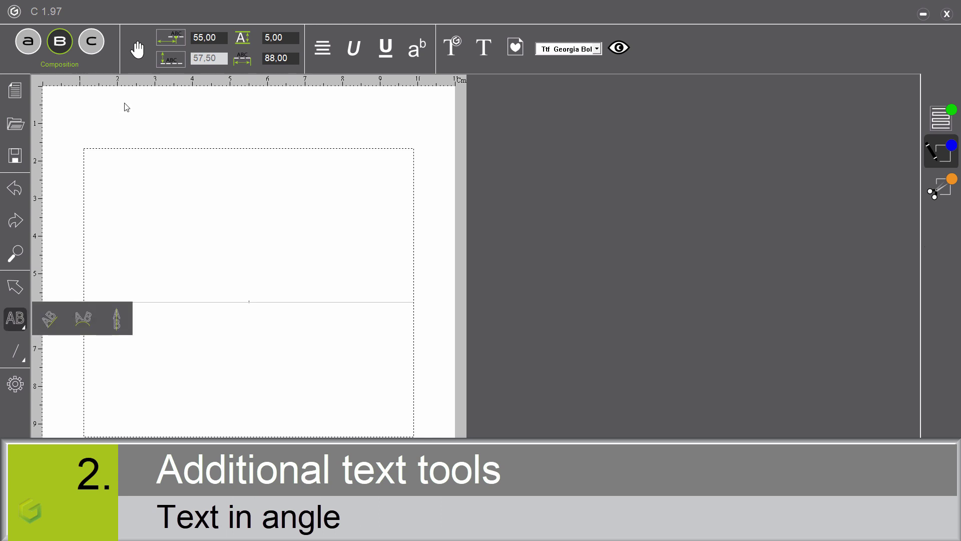
{"action": "left_click", "coordinate": [139, 55]}
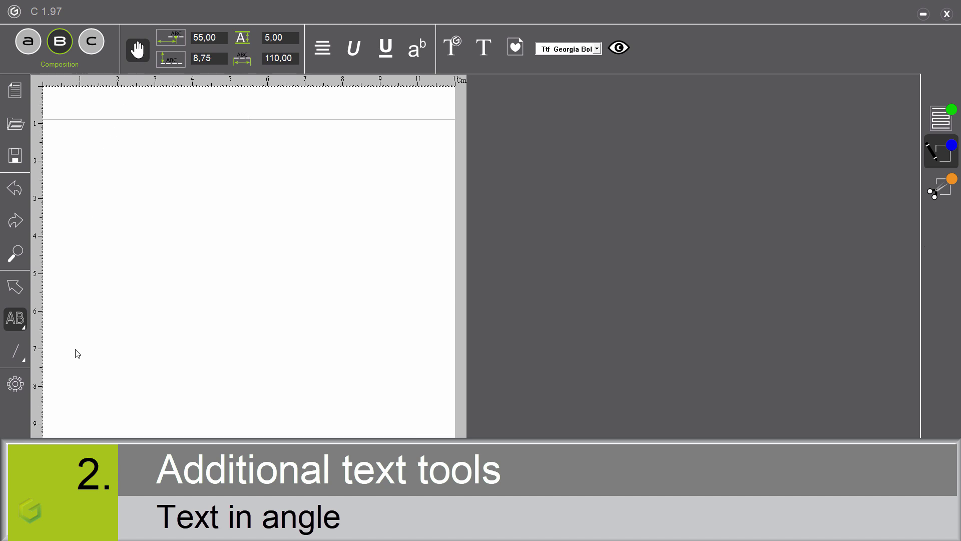
{"action": "left_click", "coordinate": [73, 391]}
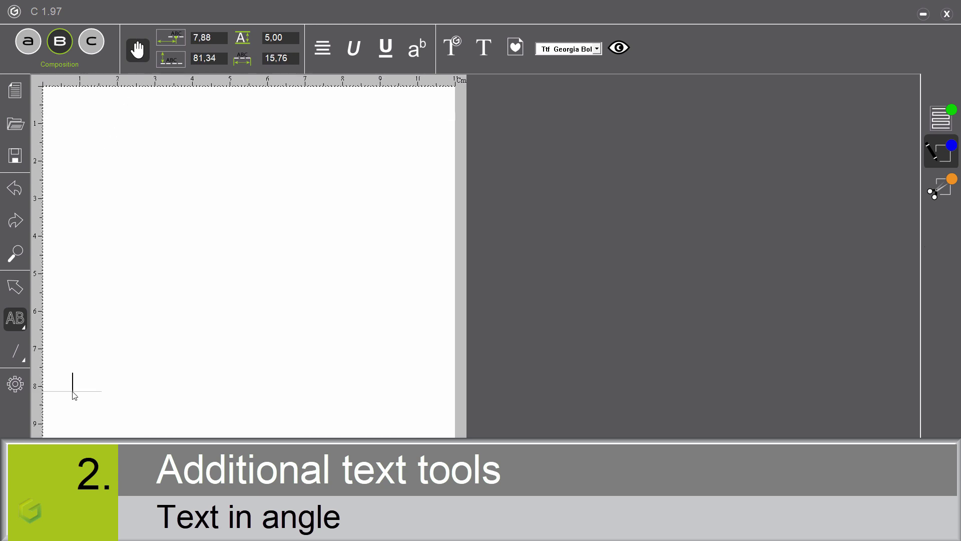
{"action": "double_click", "coordinate": [215, 34]}
{"action": "type", "text": "20"}
{"action": "double_click", "coordinate": [216, 57]}
{"action": "type", "text": "80"}
{"action": "key", "text": "Return"}
- Set the text angle to 45° and enter 'Easy?'
{"action": "left_click", "coordinate": [25, 325]}
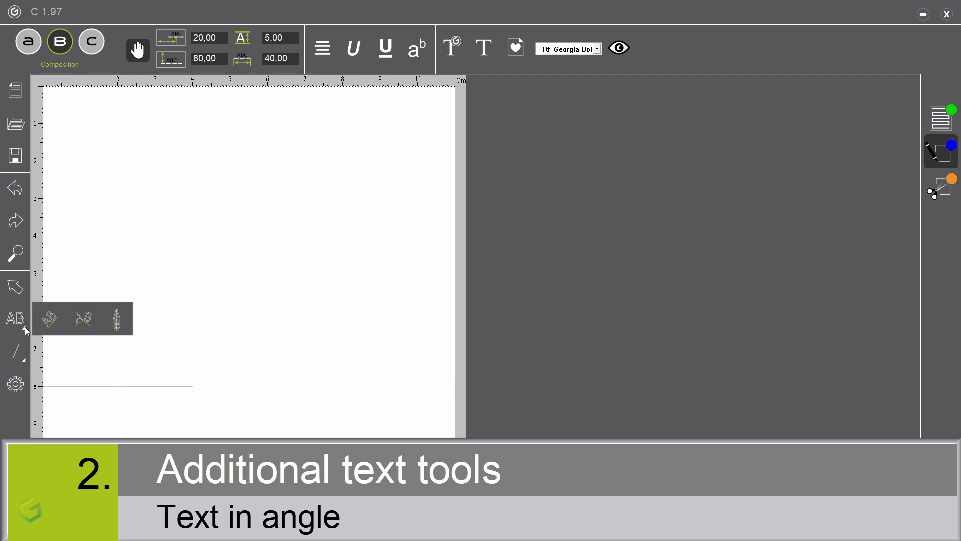
{"action": "left_click", "coordinate": [50, 325]}
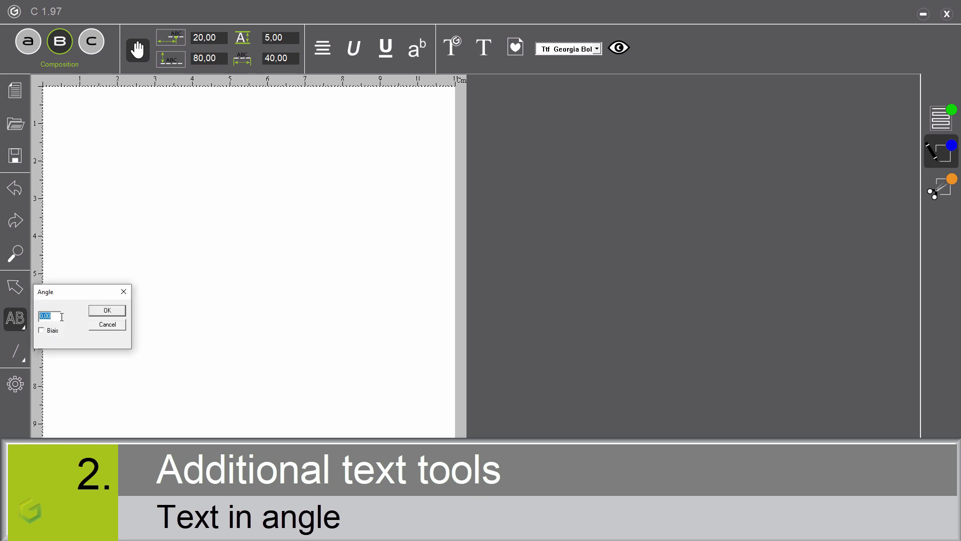
{"action": "type", "text": "45"}
{"action": "left_click", "coordinate": [107, 311]}
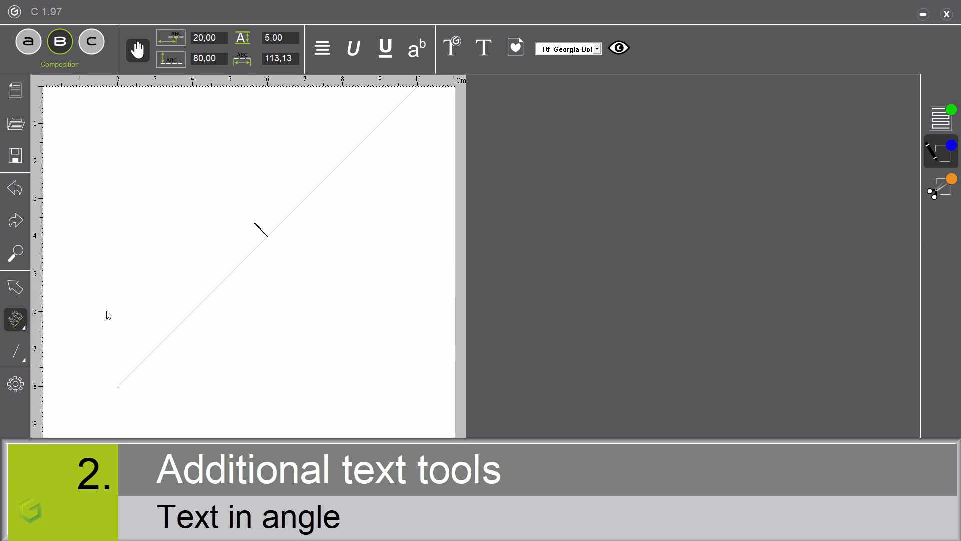
{"action": "type", "text": "Eas"}
{"action": "type", "text": "y?"}
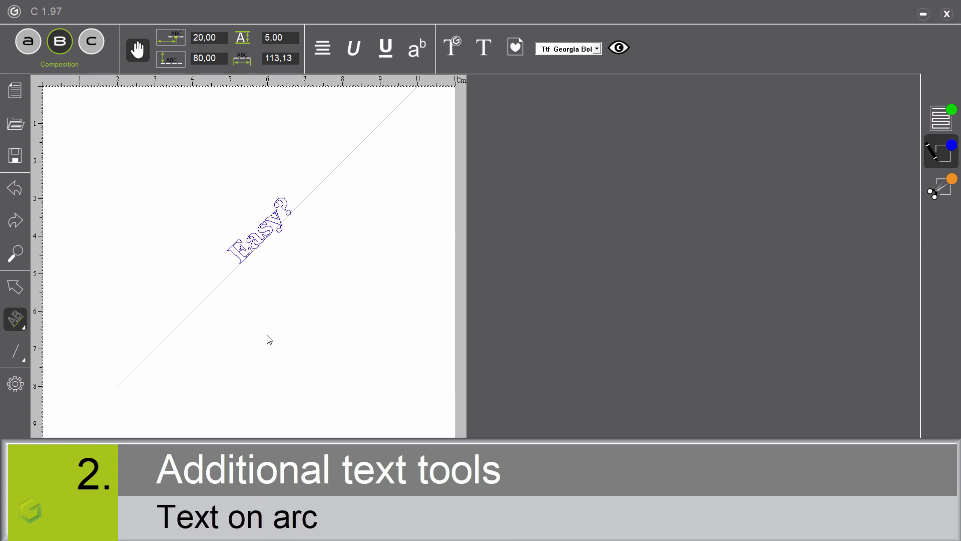
- Create arc text with left angle 20 and top orientation reading 'Easy as ABC'
{"action": "left_click", "coordinate": [23, 324]}
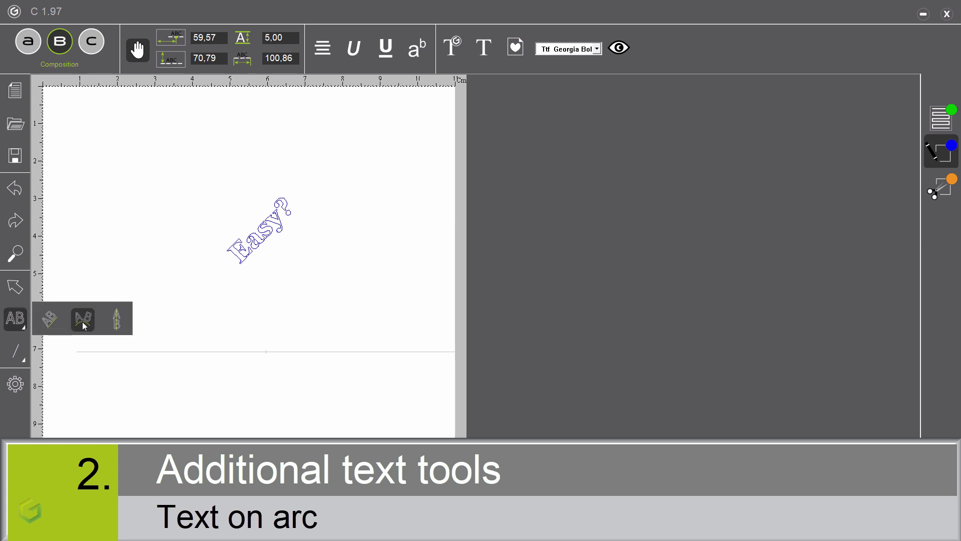
{"action": "left_click", "coordinate": [83, 319]}
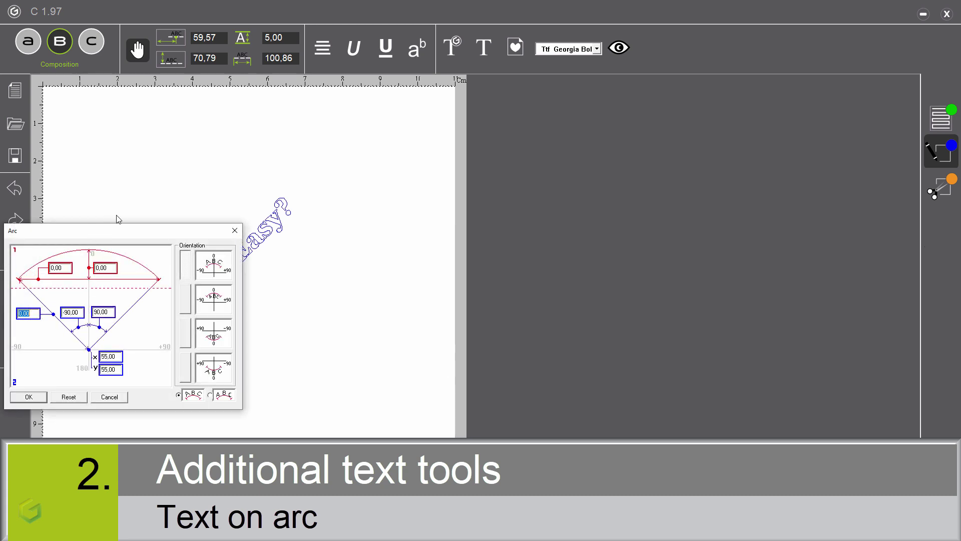
{"action": "left_click_drag", "start_coordinate": [118, 219], "coordinate": [224, 153]}
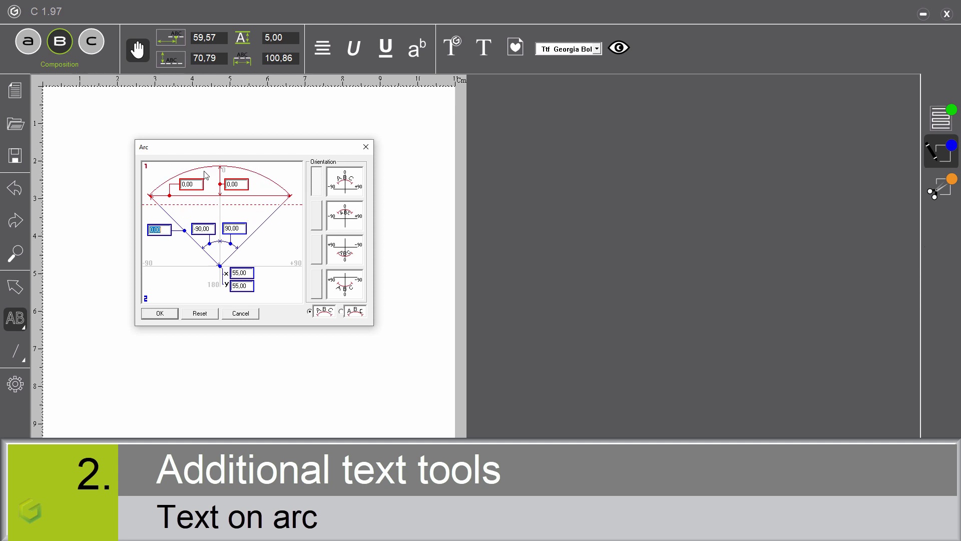
{"action": "type", "text": "20"}
{"action": "left_click", "coordinate": [317, 188]}
{"action": "left_click", "coordinate": [320, 259]}
{"action": "left_click", "coordinate": [321, 282]}
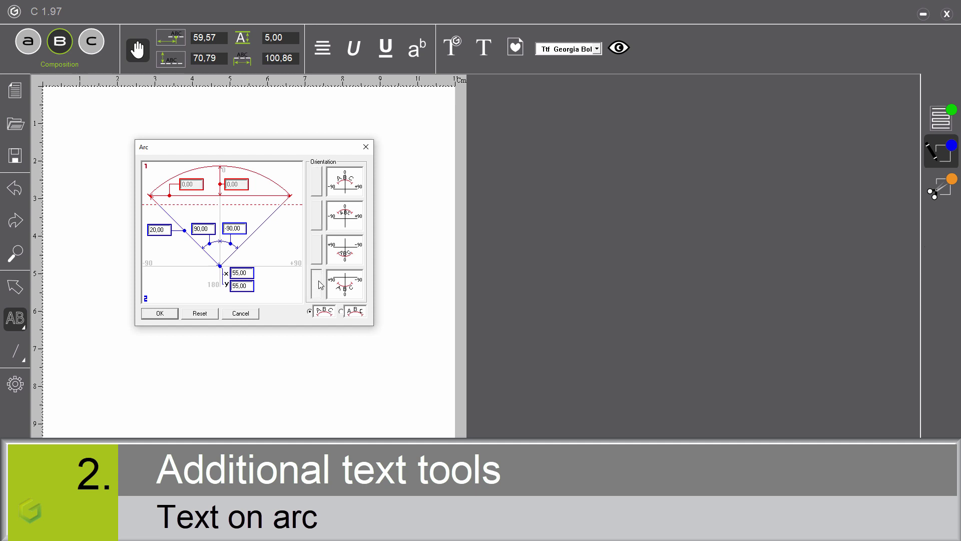
{"action": "left_click", "coordinate": [323, 181]}
{"action": "left_click", "coordinate": [160, 314]}
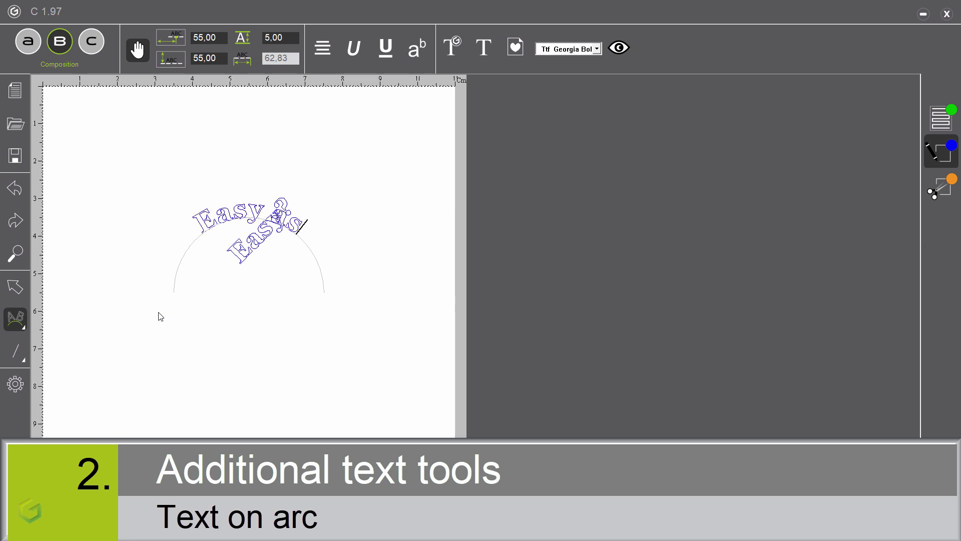
{"action": "type", "text": " ABC"}
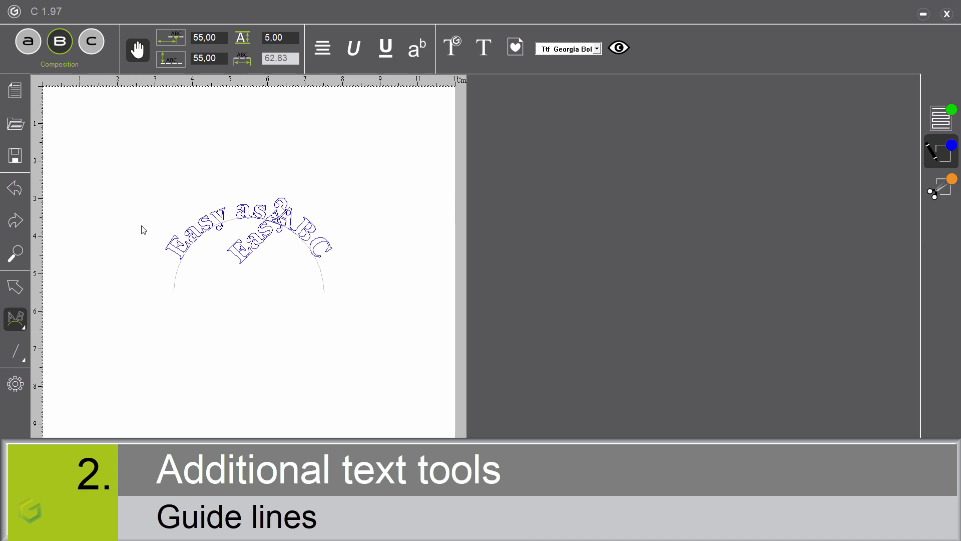
- Add horizontal and vertical guides and drag the 'Easy as ABC' arc above 'Easy?'
{"action": "left_click_drag", "start_coordinate": [189, 84], "coordinate": [162, 242]}
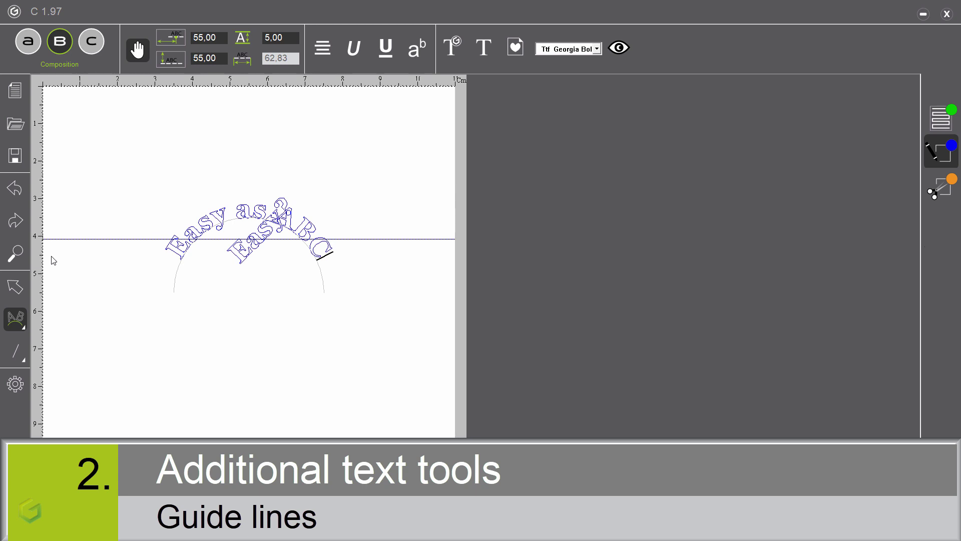
{"action": "left_click_drag", "start_coordinate": [38, 260], "coordinate": [268, 273]}
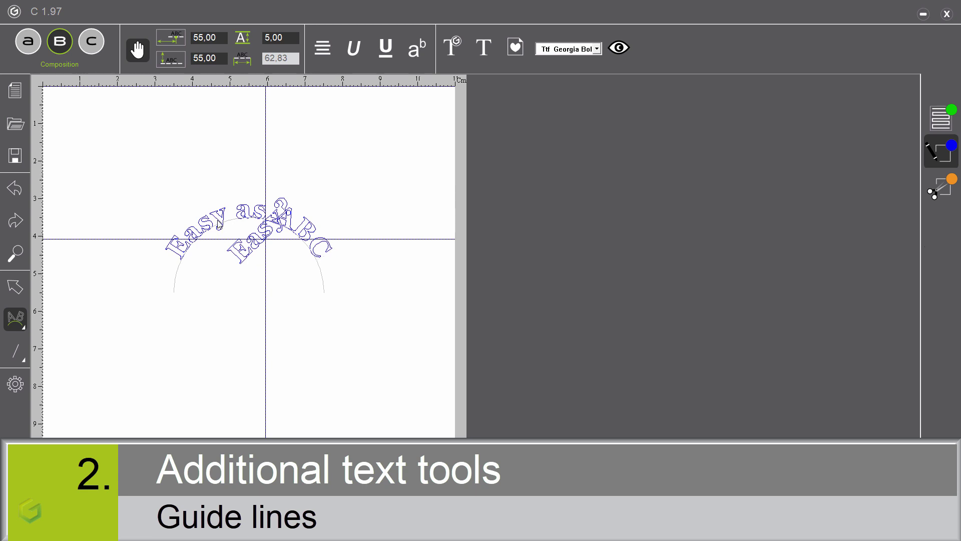
{"action": "left_click", "coordinate": [221, 222]}
{"action": "left_click_drag", "start_coordinate": [220, 220], "coordinate": [237, 177]}
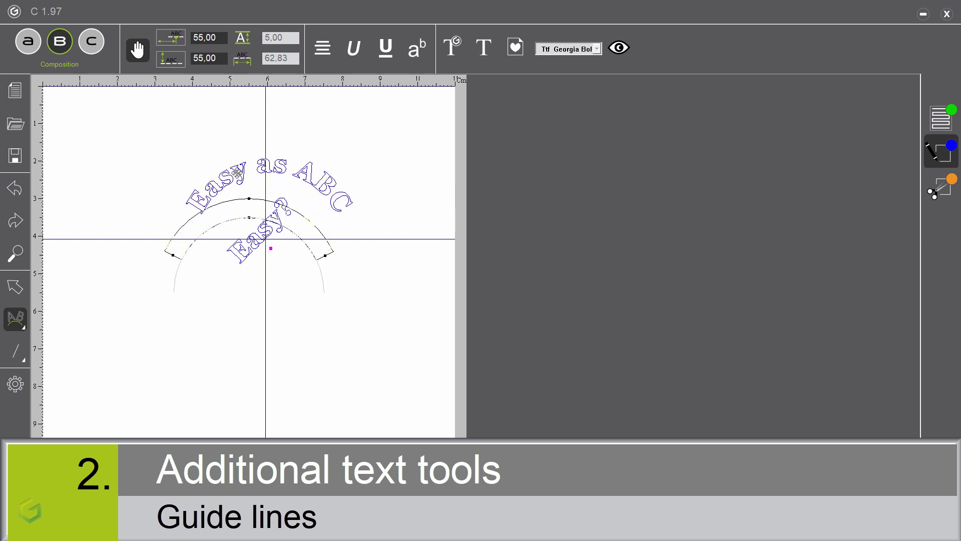
- Deselect the arc, clear the empty text line, and select the slanted 'Easy?' text
{"action": "left_click", "coordinate": [266, 126]}
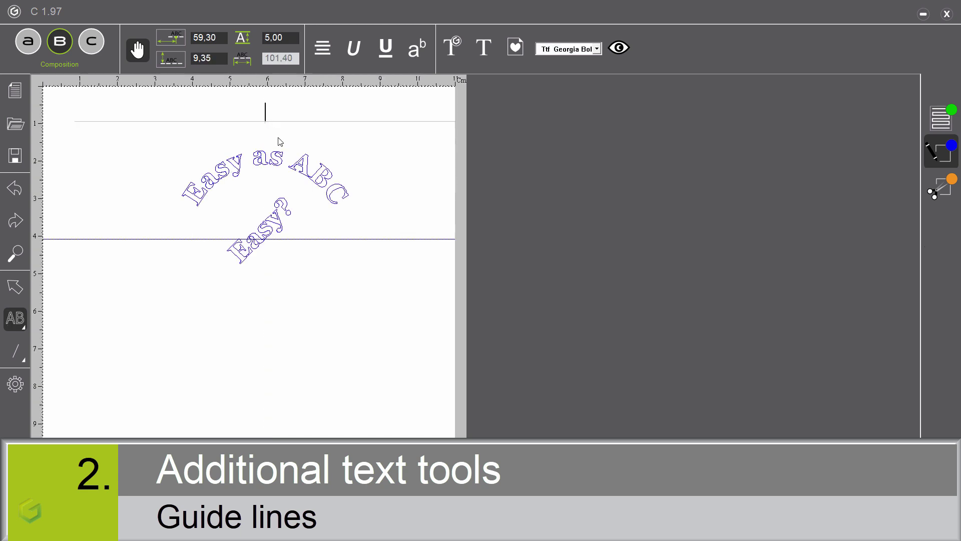
{"action": "left_click", "coordinate": [322, 234]}
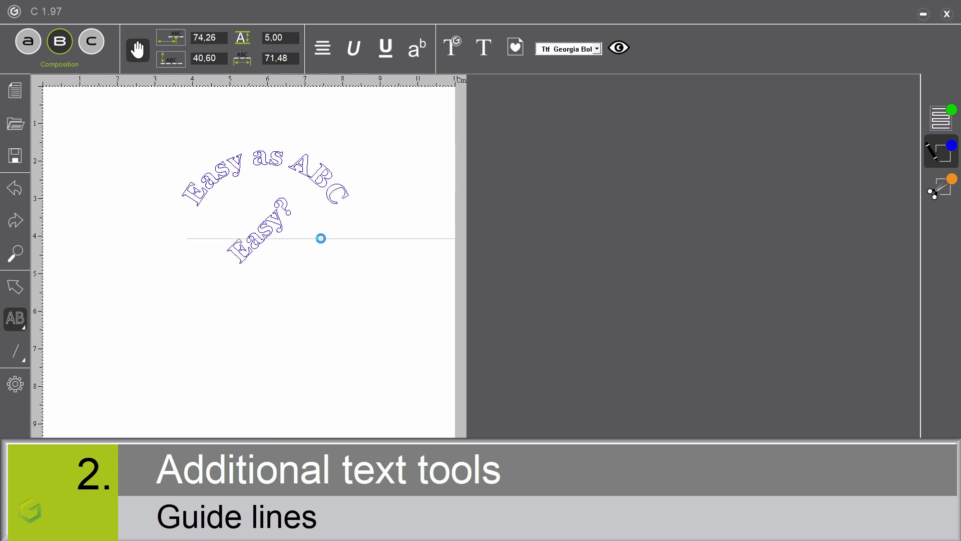
{"action": "left_click", "coordinate": [262, 240]}
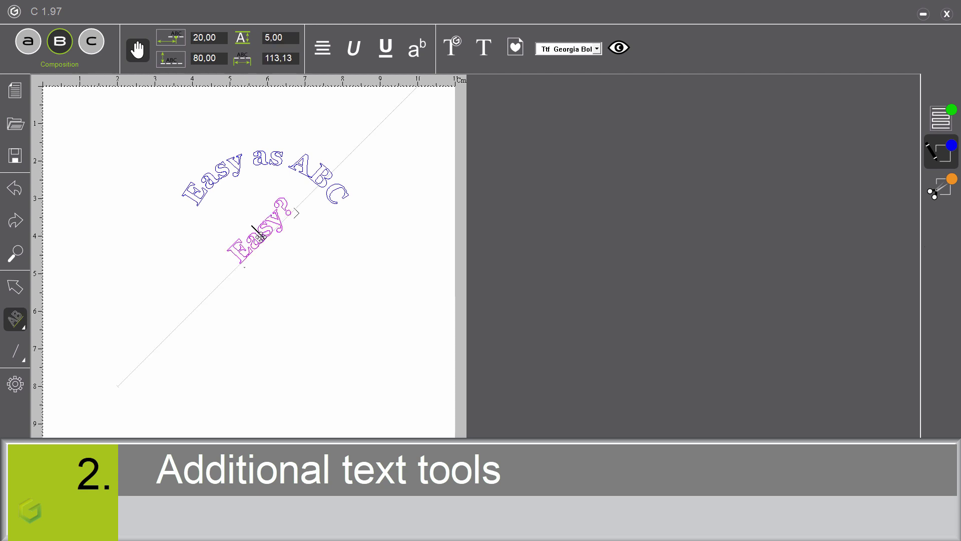